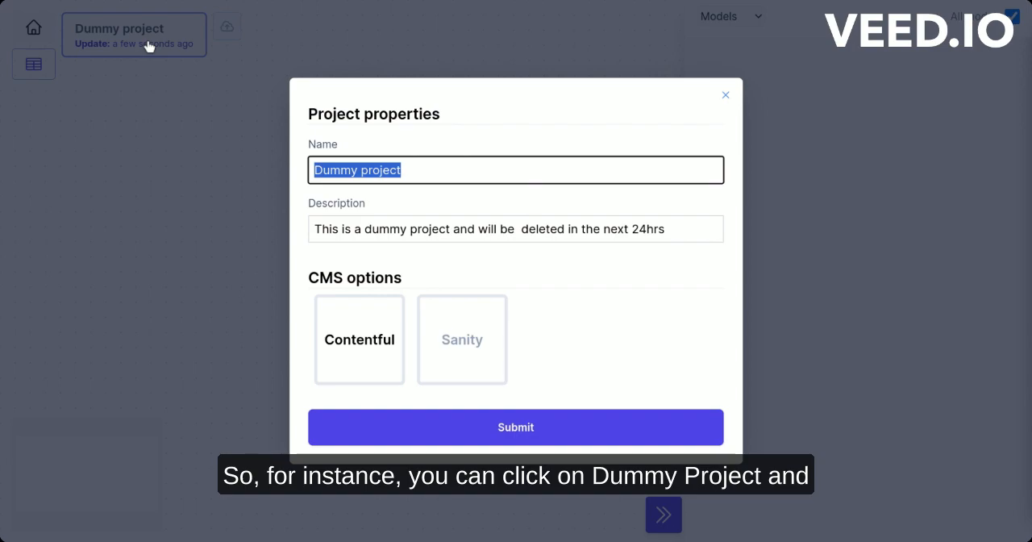
# Rename the project to "Blog post" and choose Contentful as its CMS in the project properties
pyautogui.press('BackSpace')
pyautogui.press('BackSpace')
pyautogui.press('BackSpace')
pyautogui.press('BackSpace')
pyautogui.press('BackSpace')
pyautogui.press('BackSpace')
pyautogui.press('BackSpace')
pyautogui.press('BackSpace')
pyautogui.press('BackSpace')
pyautogui.press('BackSpace')
pyautogui.press('BackSpace')
pyautogui.press('BackSpace')
pyautogui.press('BackSpace')
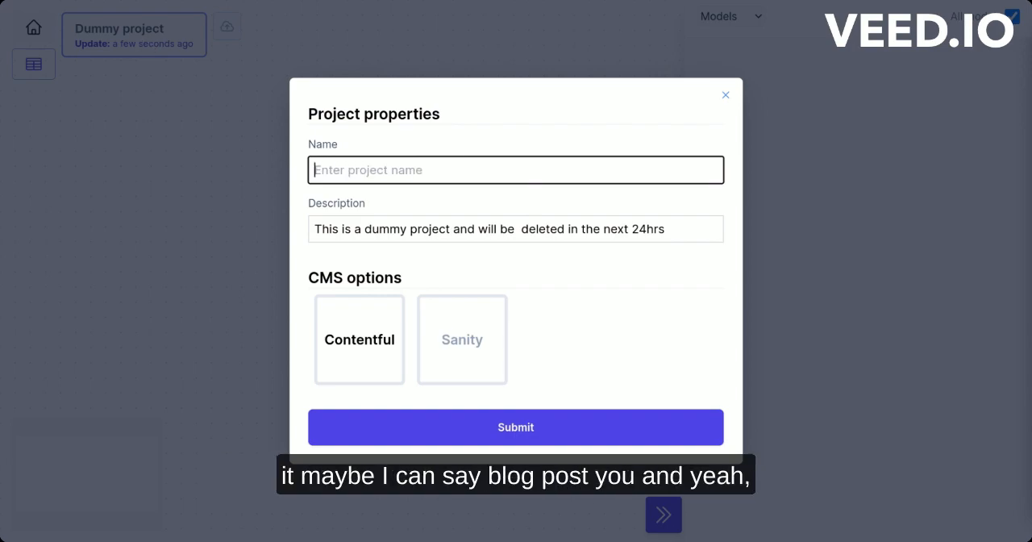
pyautogui.write('Blog post')
pyautogui.moveTo(666, 229); pyautogui.dragTo(387, 228)
pyautogui.click(309, 234)
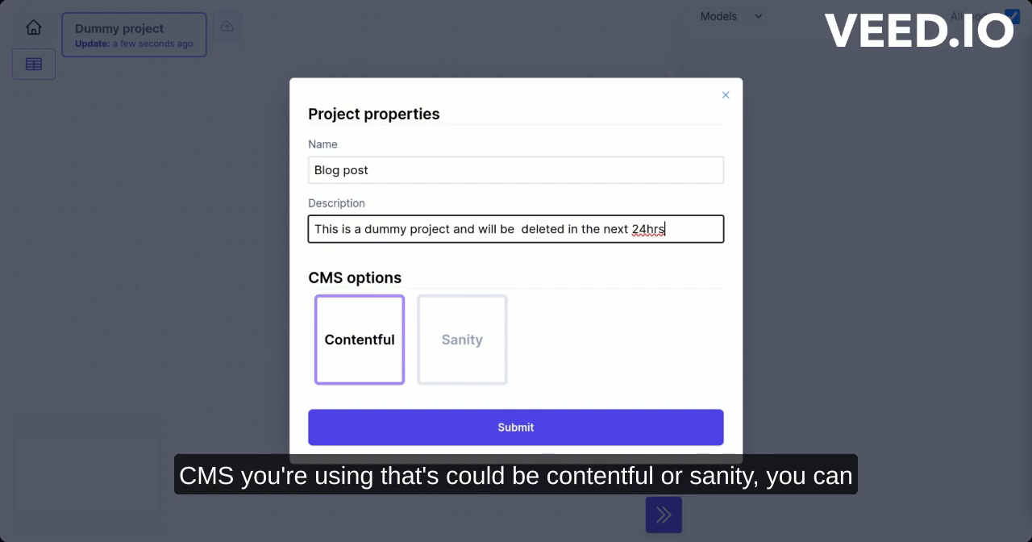
pyautogui.click(363, 362)
pyautogui.scroll(-2, 446, 393)
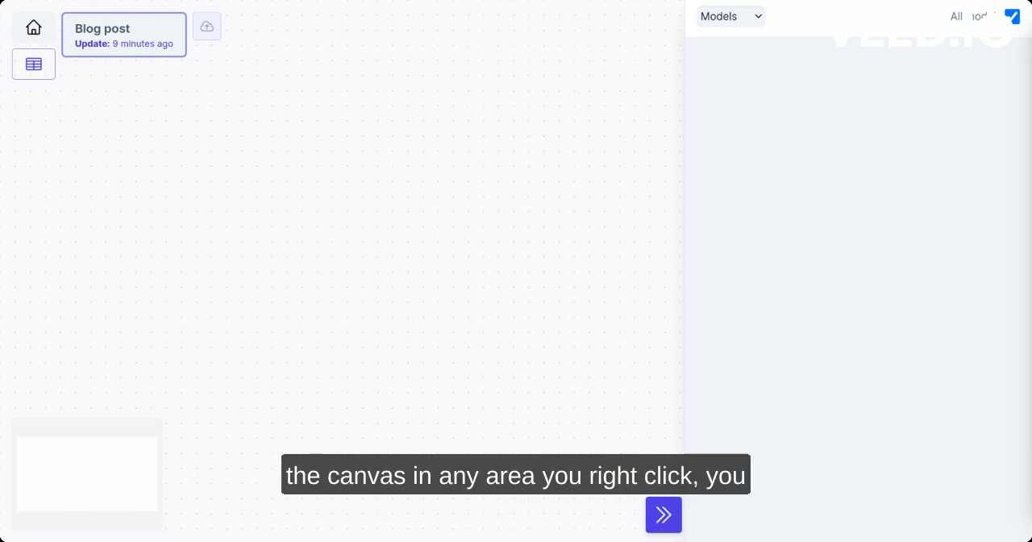
# Add a model named "Author" on the upper middle of the empty canvas
pyautogui.rightClick(333, 141)
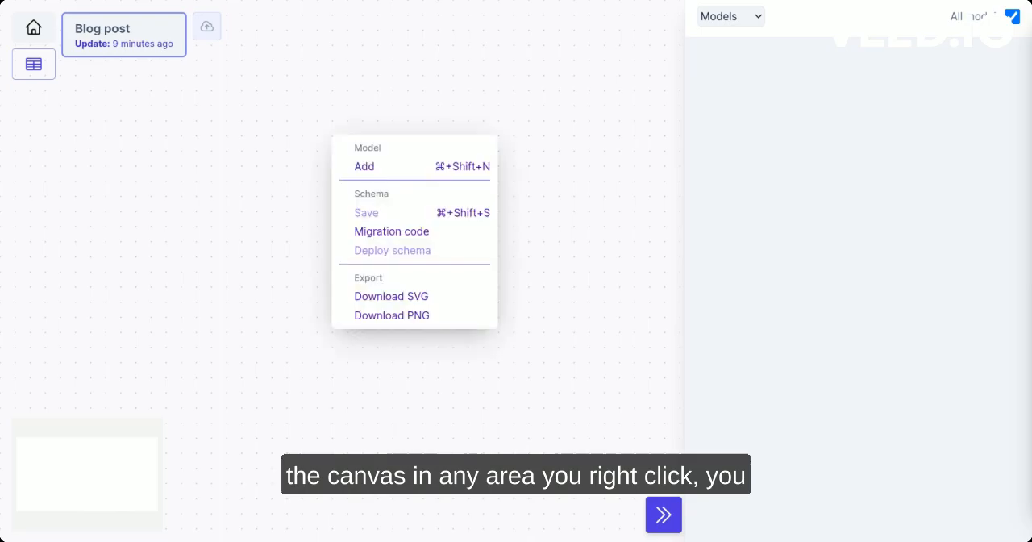
pyautogui.click(373, 167)
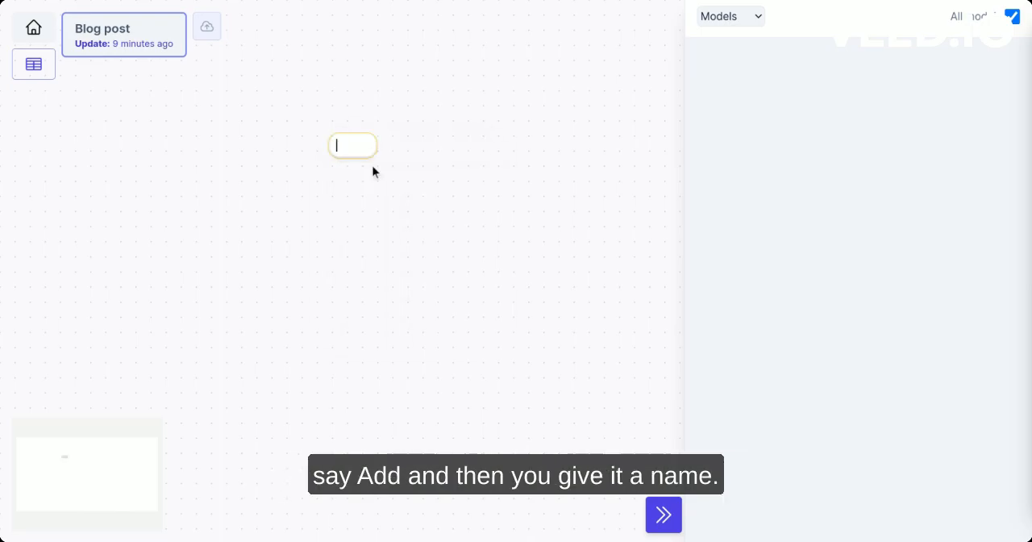
pyautogui.write('Author')
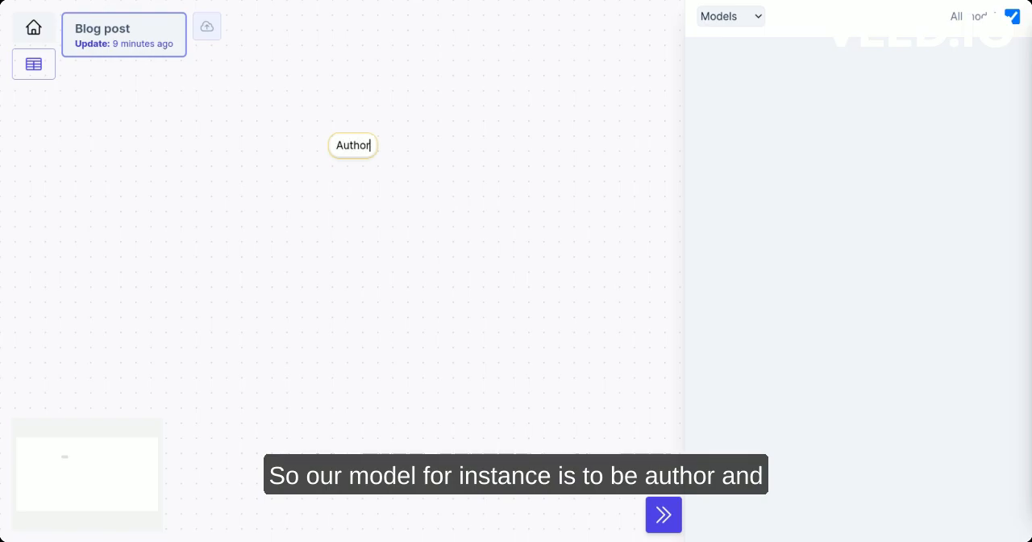
pyautogui.press('Return')
# Add a model named "Articles" below and left of Author, and move the Author model slightly up and left
pyautogui.rightClick(195, 231)
pyautogui.click(231, 267)
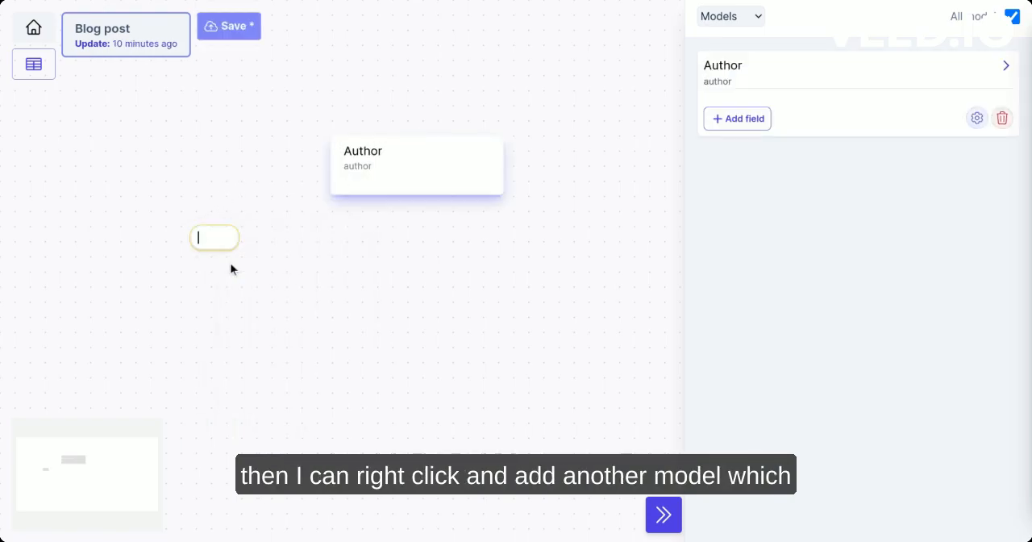
pyautogui.write('Articles')
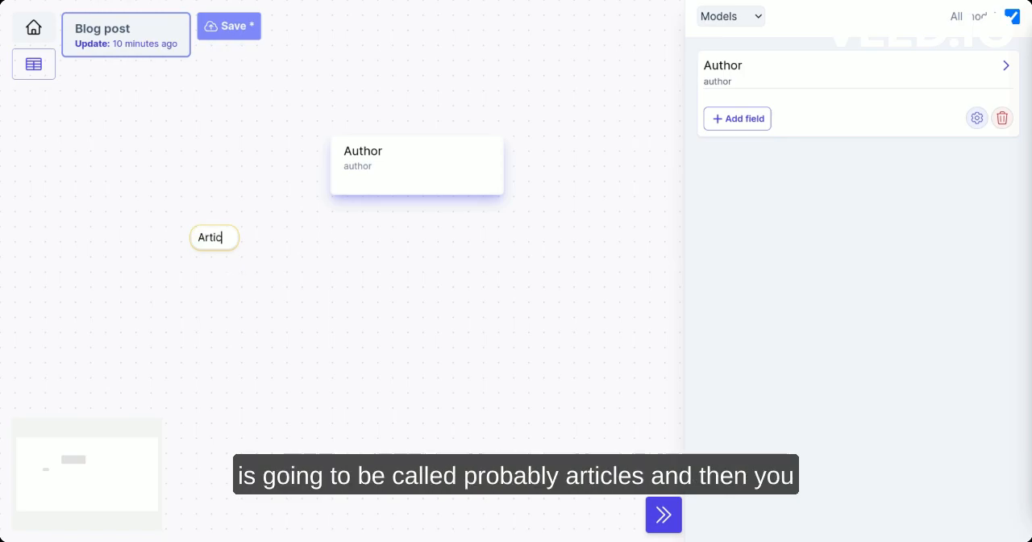
pyautogui.press('Return')
pyautogui.moveTo(422, 159); pyautogui.dragTo(382, 118)
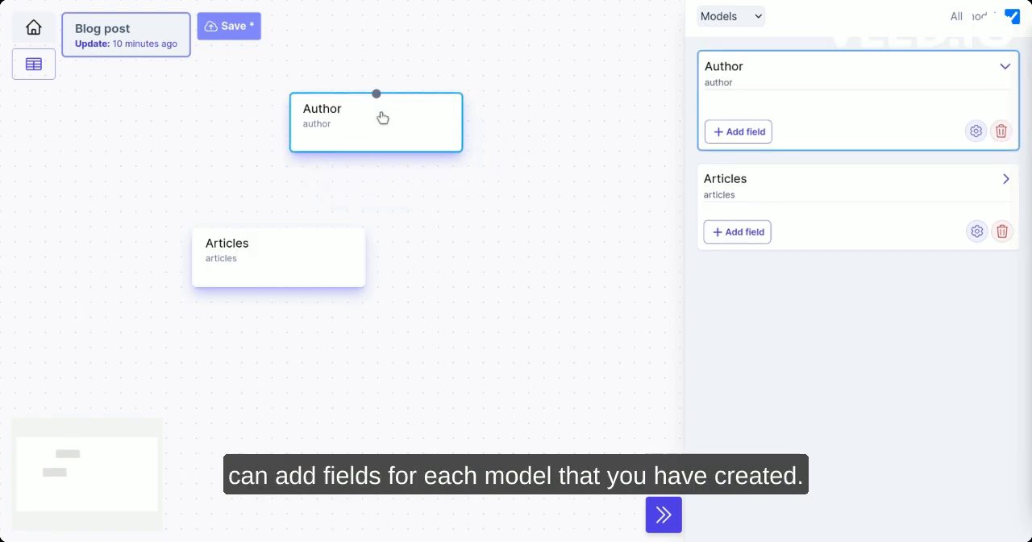
# View the Articles and Author models' details in turn and limit the model list to the selected model
pyautogui.click(303, 246)
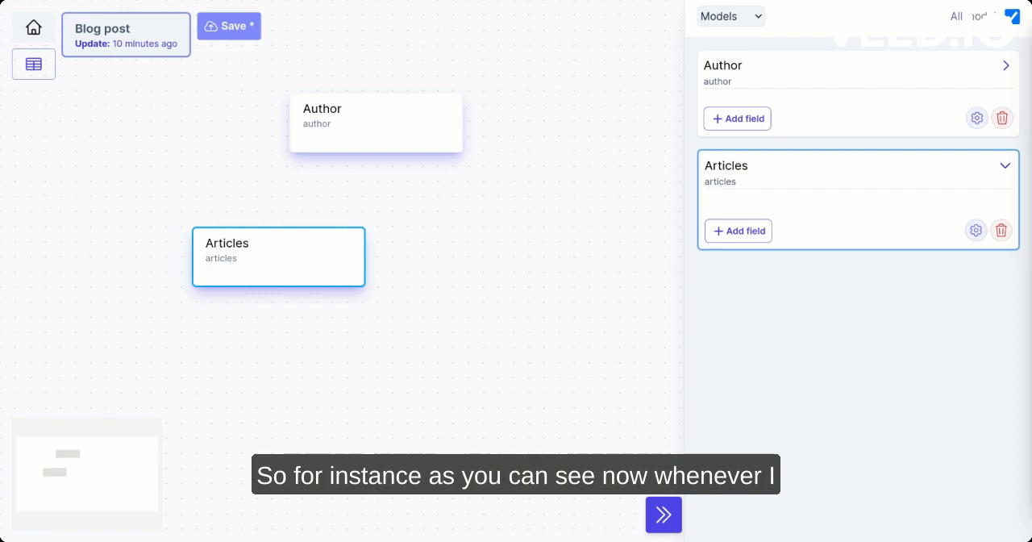
pyautogui.click(343, 132)
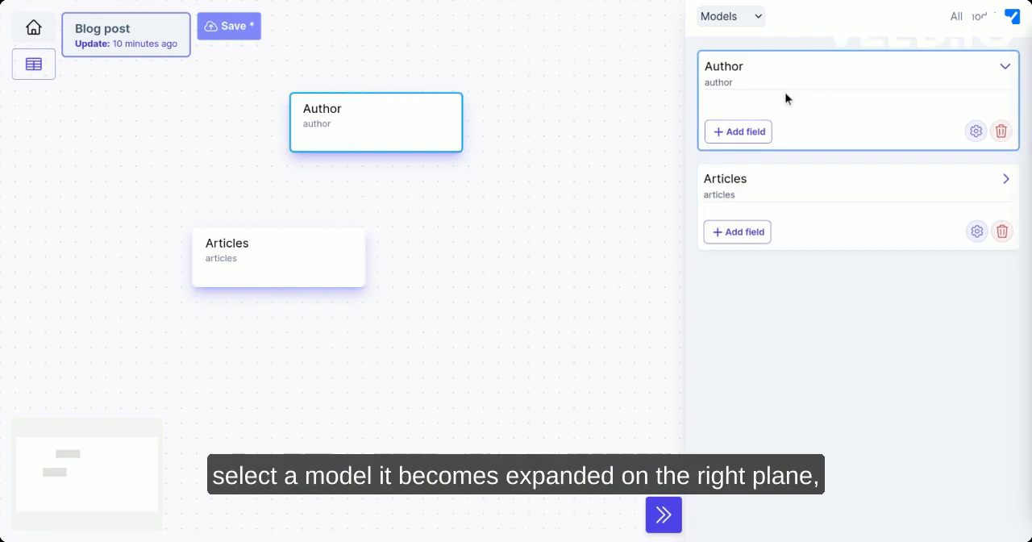
pyautogui.click(274, 272)
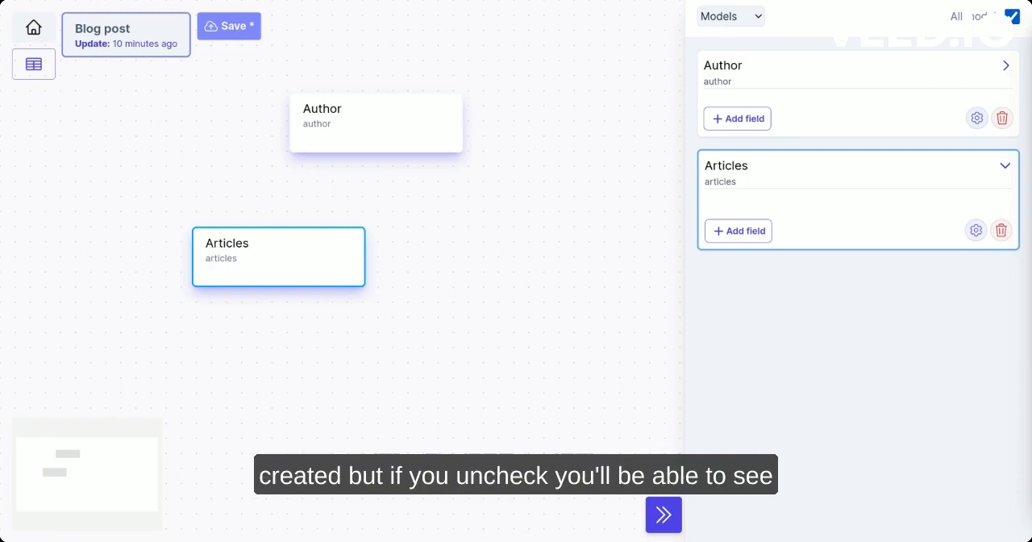
pyautogui.click(1009, 18)
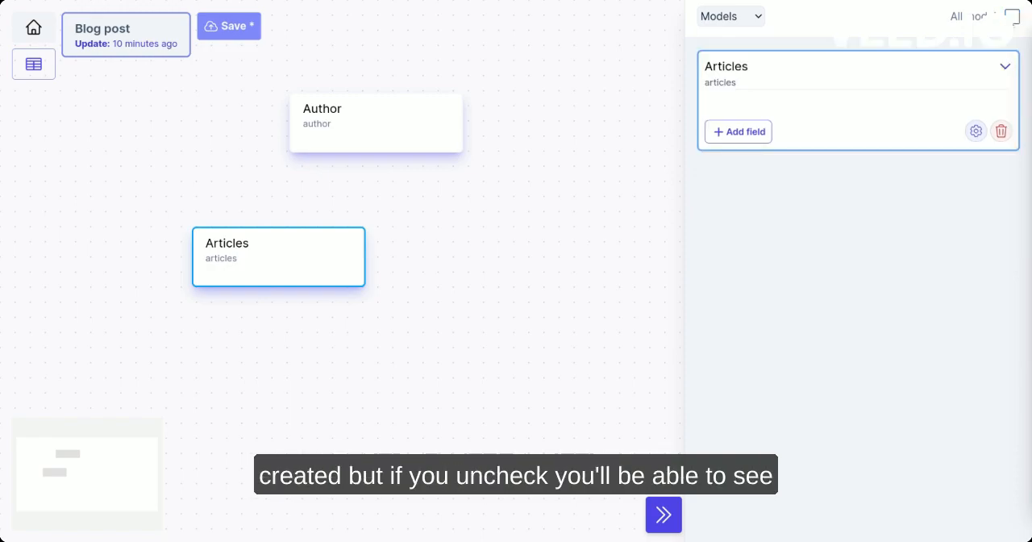
# Add a String field named "First name" to the Author model
pyautogui.click(415, 119)
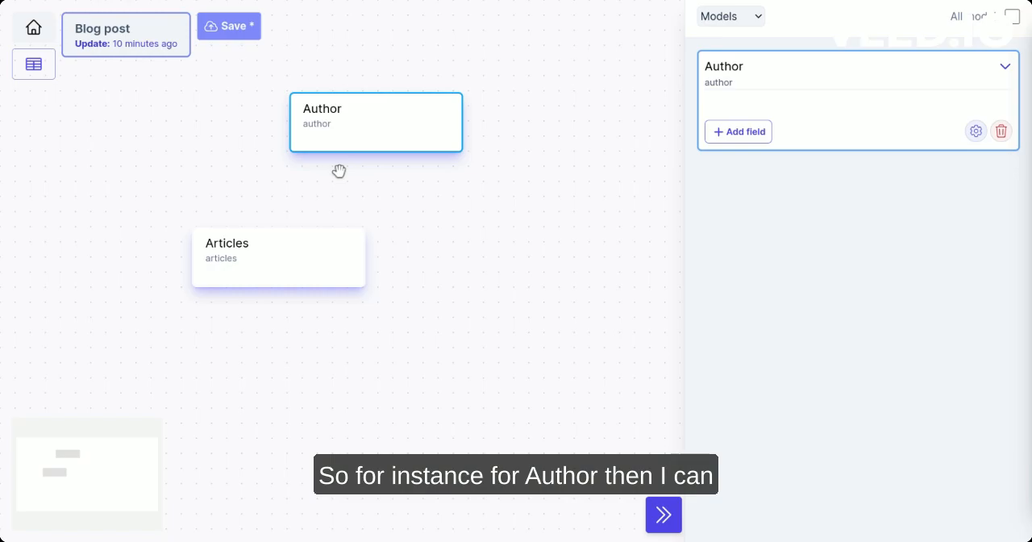
pyautogui.click(739, 136)
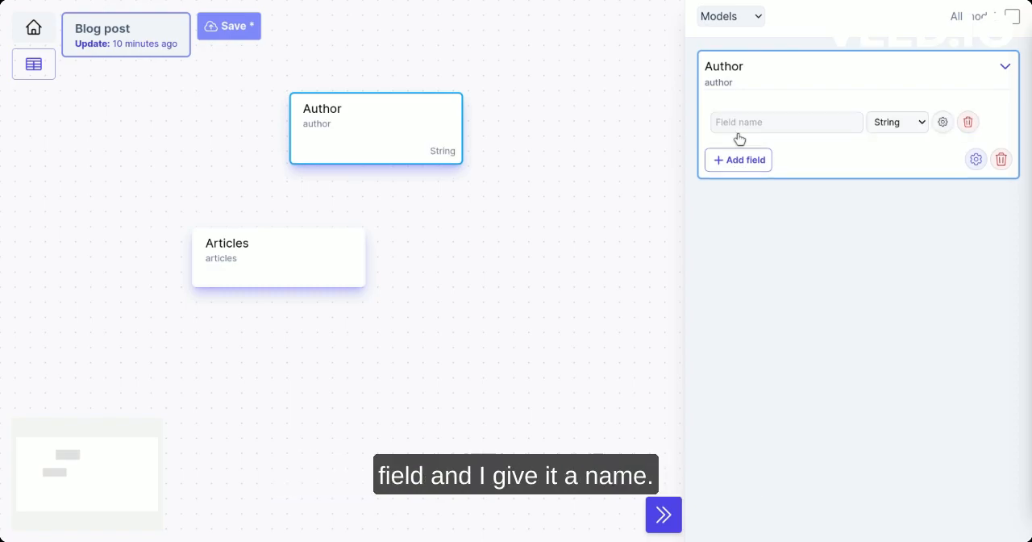
pyautogui.click(794, 115)
pyautogui.write('First name')
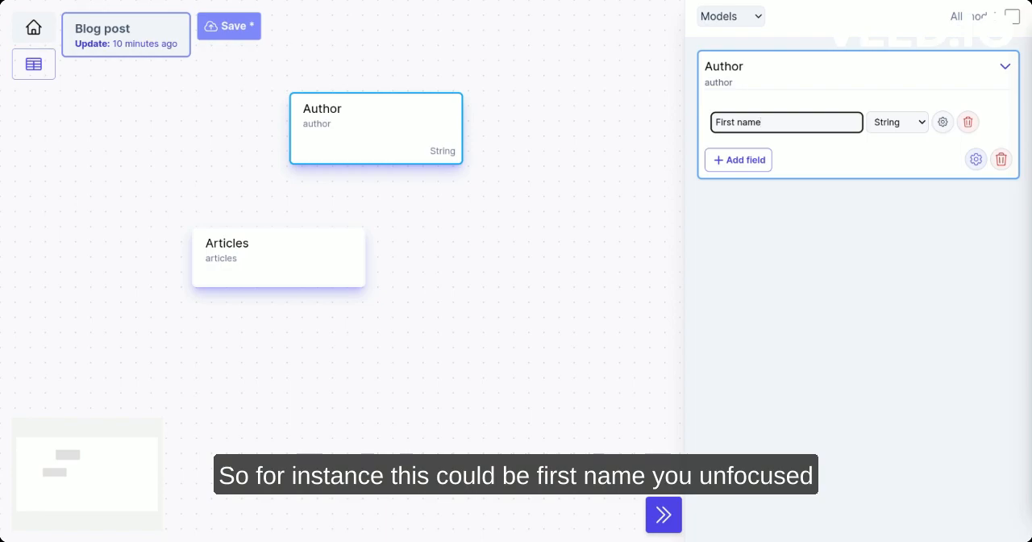
pyautogui.click(810, 156)
# Add a second String field named "Last name" to the Author model
pyautogui.click(722, 165)
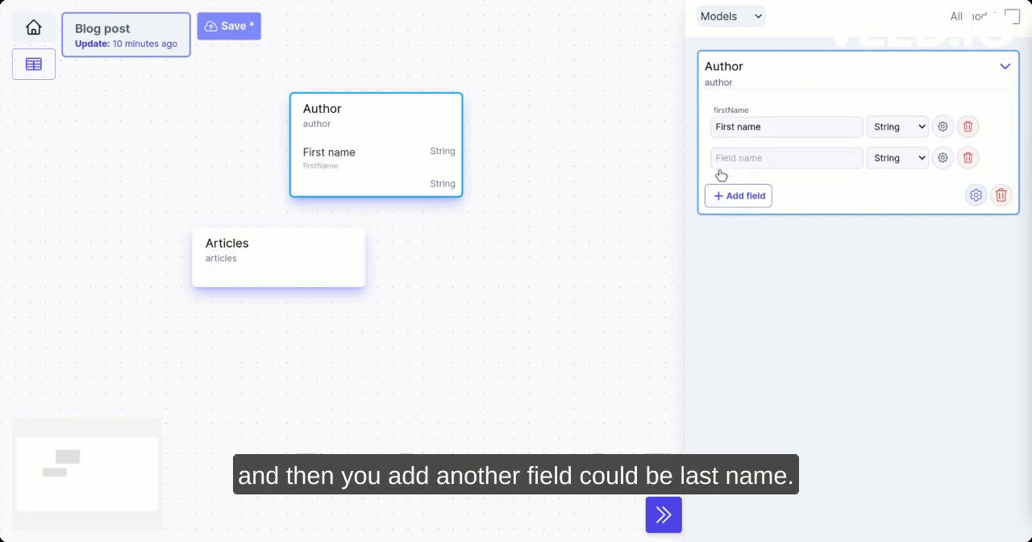
pyautogui.click(754, 158)
pyautogui.write('L')
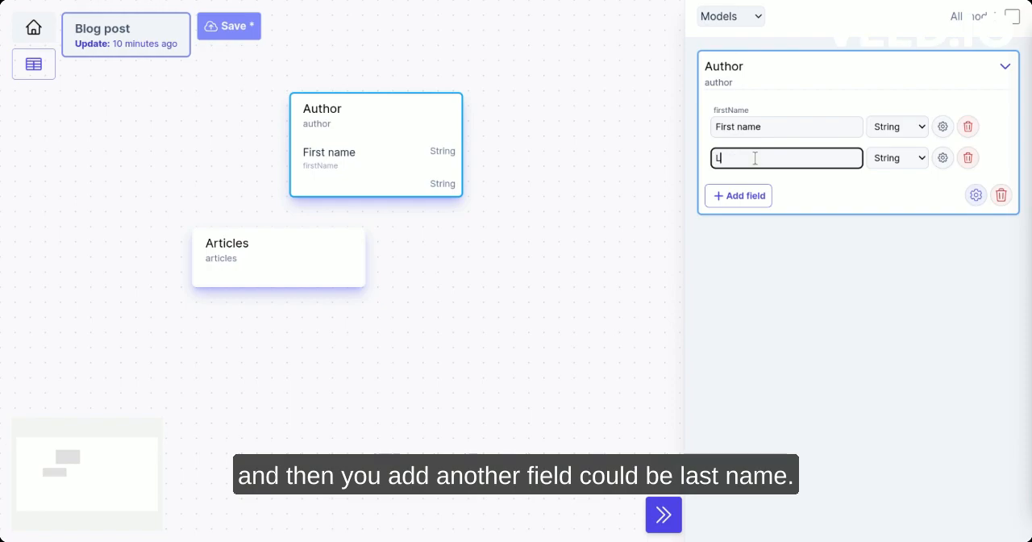
pyautogui.write('ast name')
pyautogui.press('BackSpace')
pyautogui.press('BackSpace')
pyautogui.press('BackSpace')
pyautogui.press('BackSpace')
pyautogui.write('name')
pyautogui.click(807, 199)
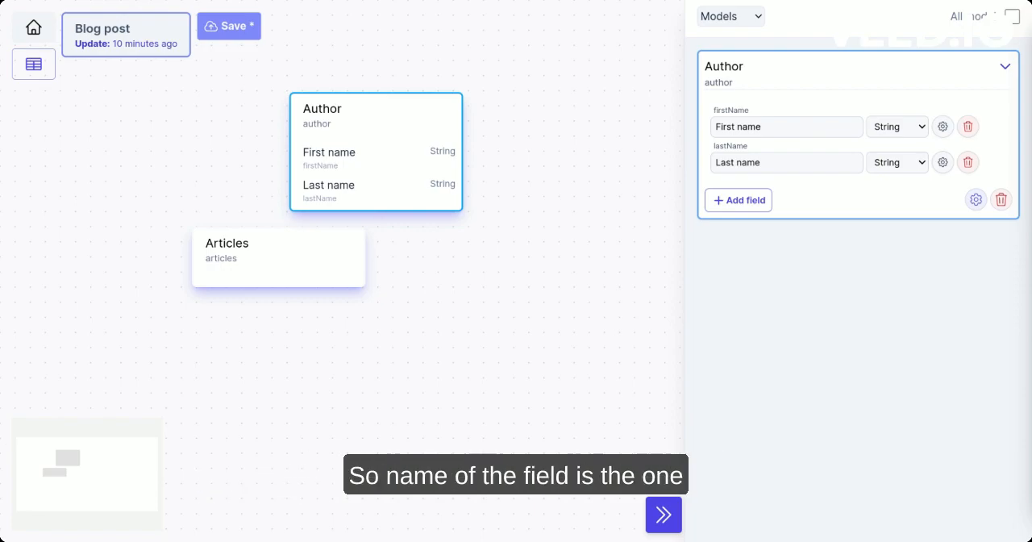
pyautogui.click(769, 132)
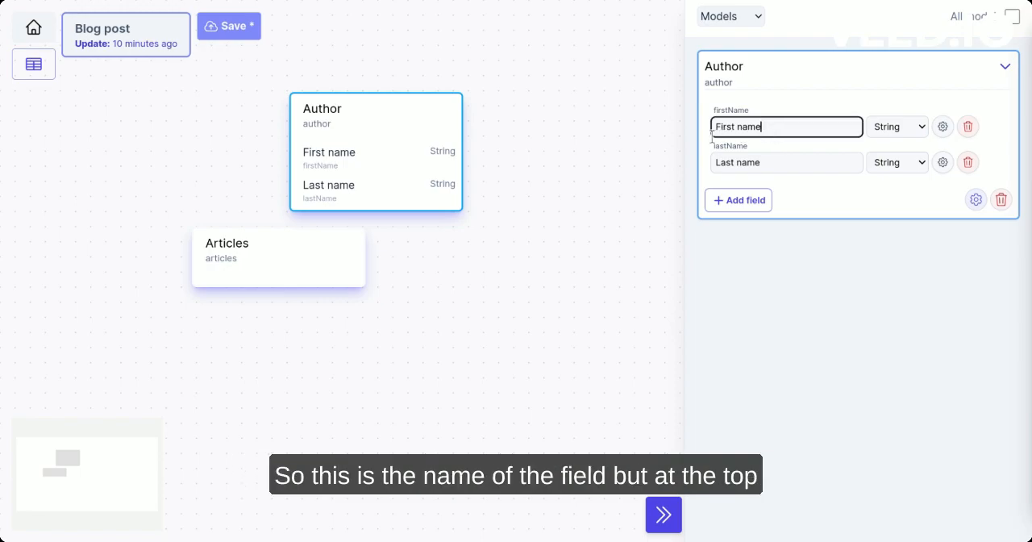
pyautogui.click(743, 110)
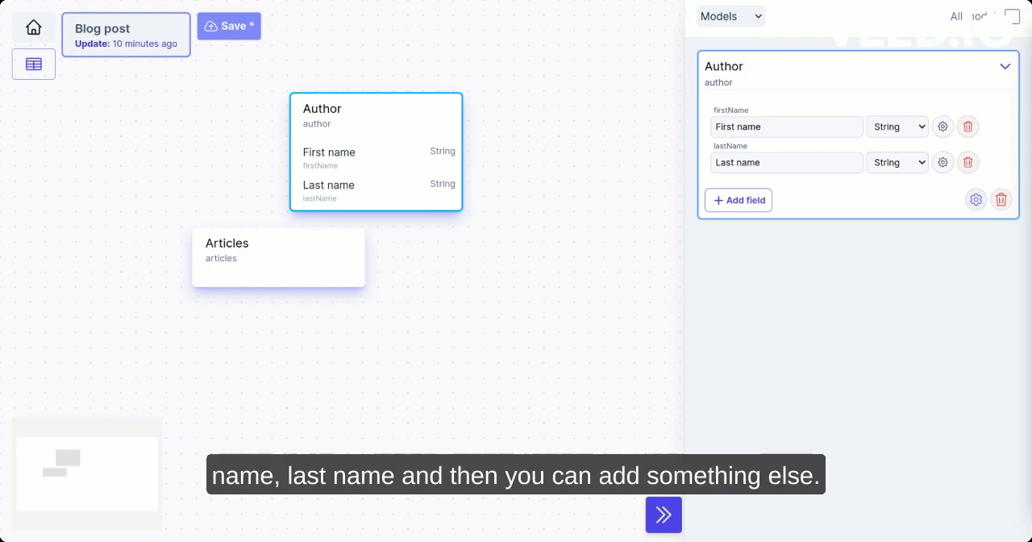
# Add a field named "Profile image" to the Author model and set its type to Media
pyautogui.click(754, 201)
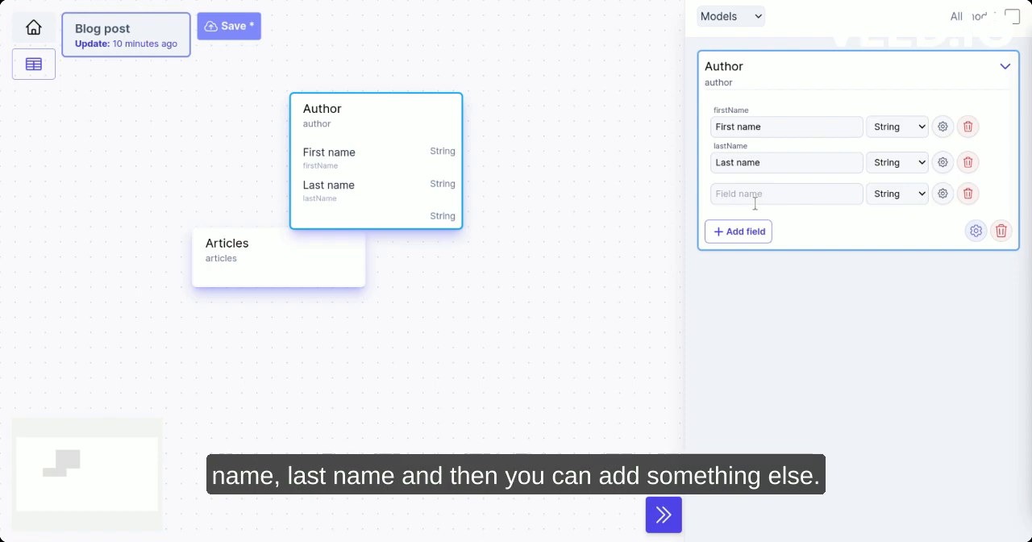
pyautogui.click(755, 203)
pyautogui.write('Profi')
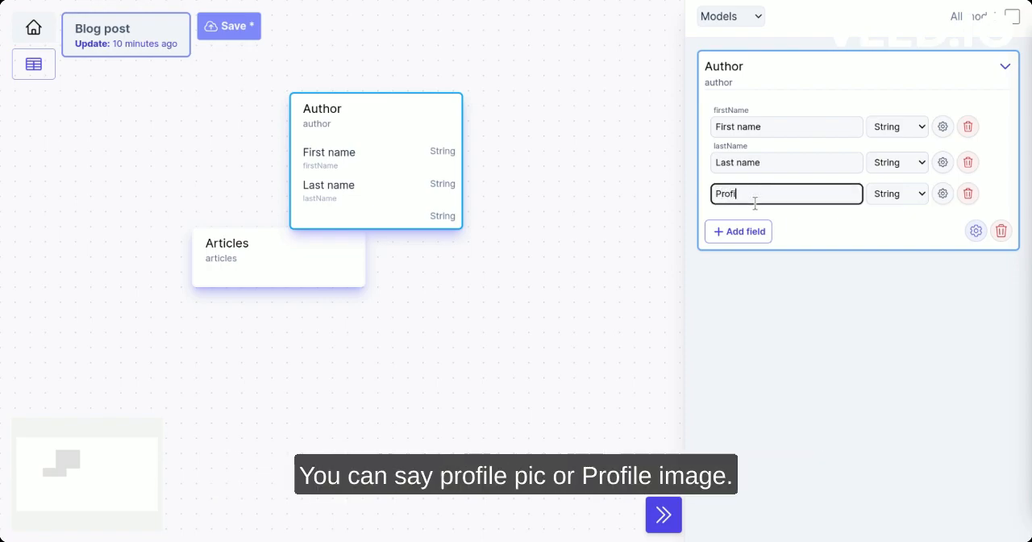
pyautogui.write('le image')
pyautogui.click(819, 220)
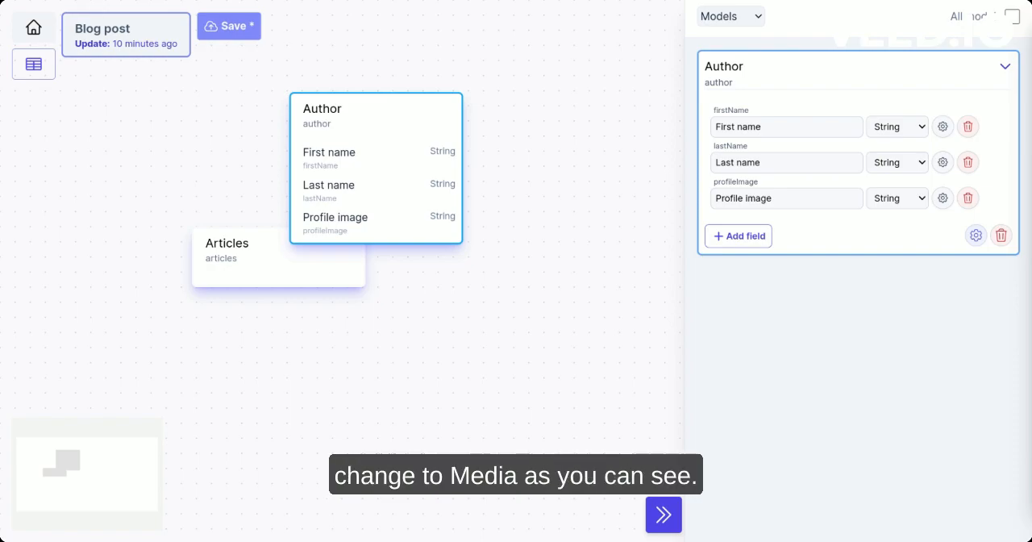
pyautogui.click(899, 203)
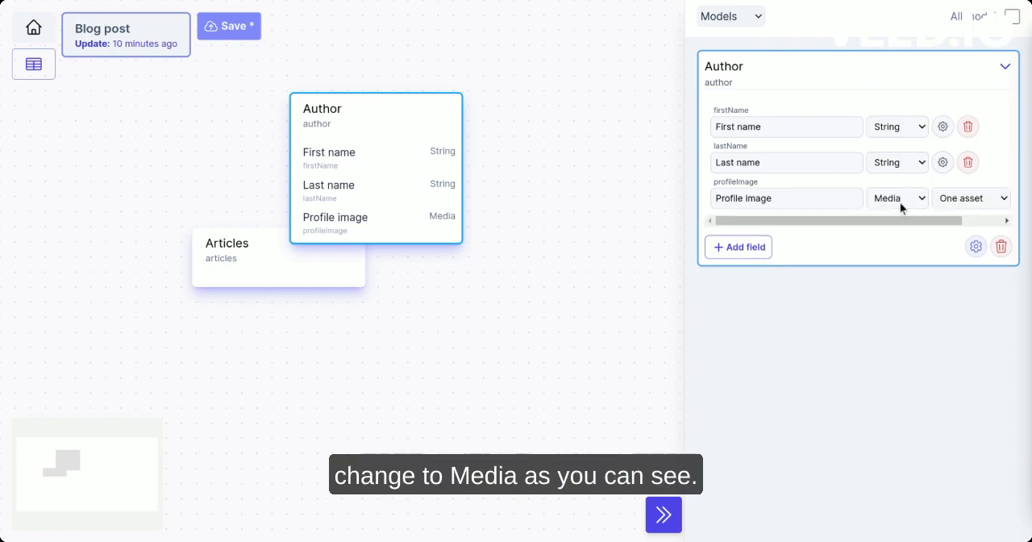
# Review the field ID and validation options in the Last name field's settings, and close them
pyautogui.moveTo(940, 221); pyautogui.dragTo(970, 223)
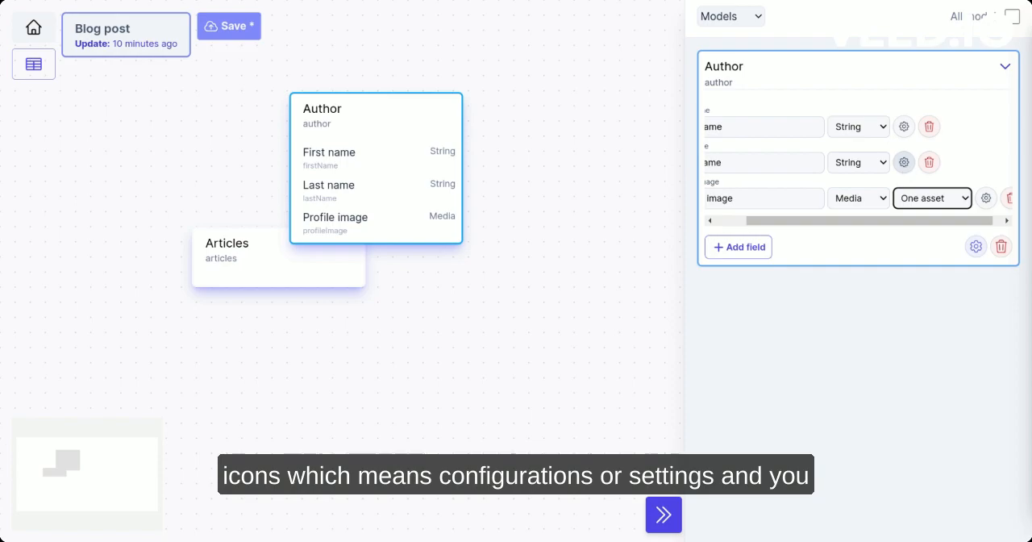
pyautogui.click(903, 162)
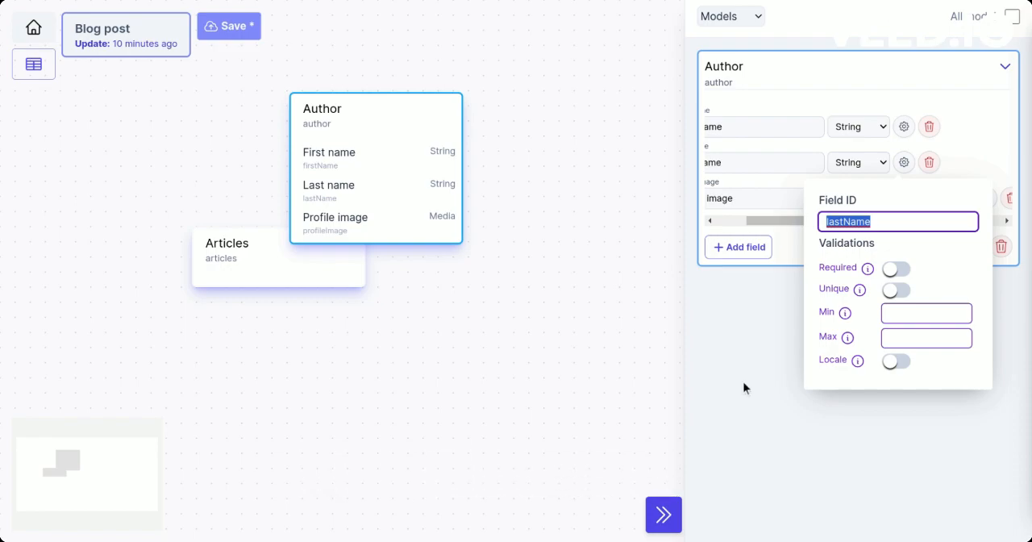
pyautogui.click(903, 163)
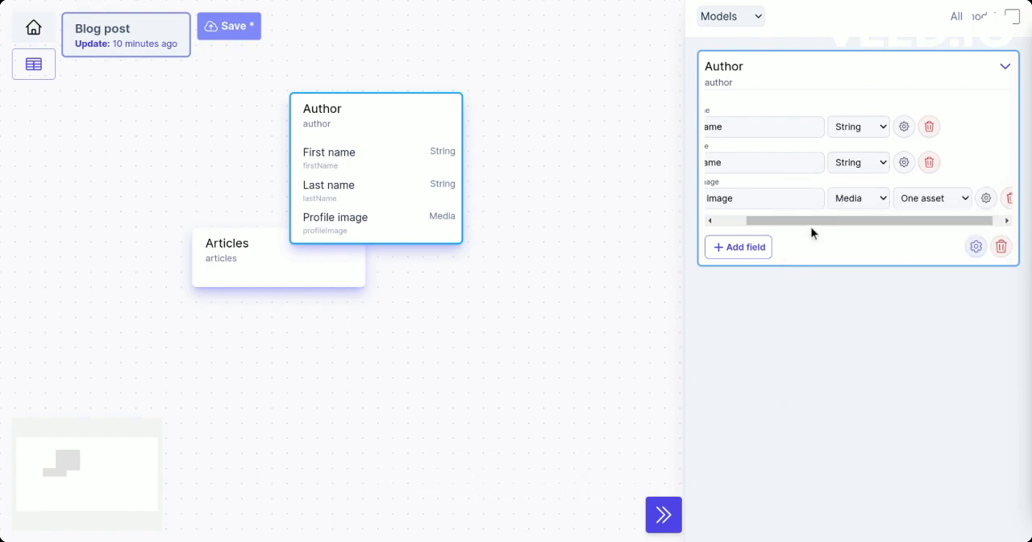
# Review the Author model's name and ID settings, and close them without changes
pyautogui.moveTo(821, 220); pyautogui.dragTo(758, 220)
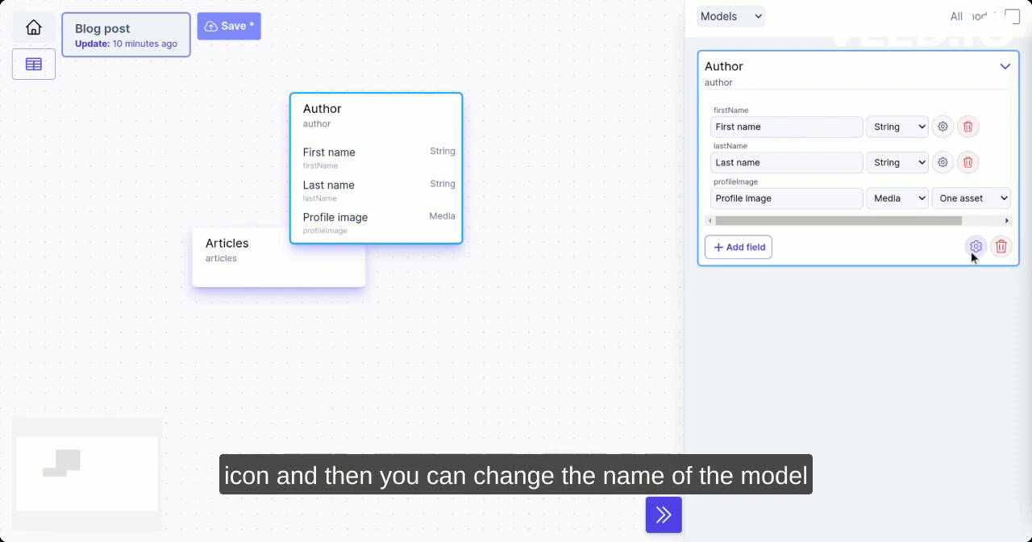
pyautogui.click(974, 248)
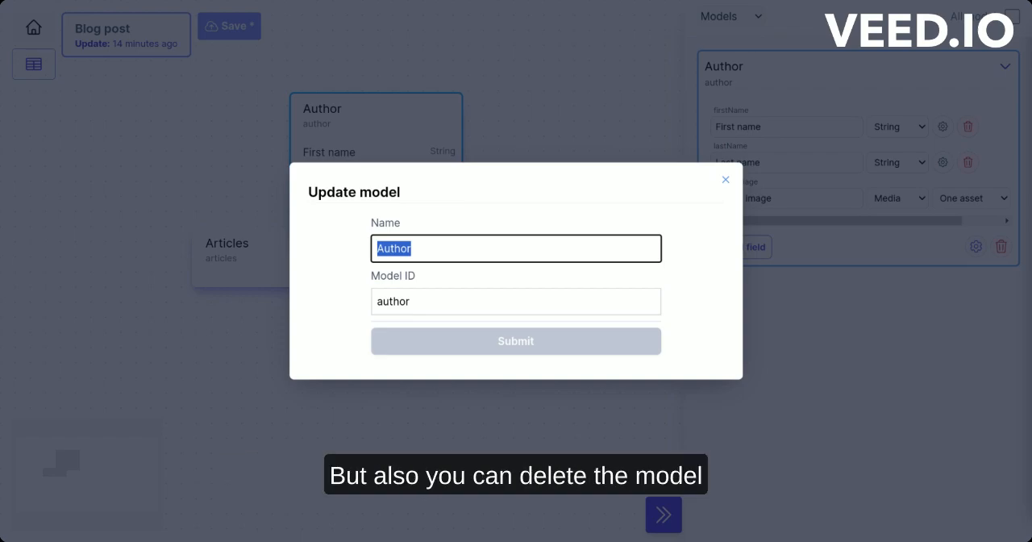
pyautogui.click(725, 180)
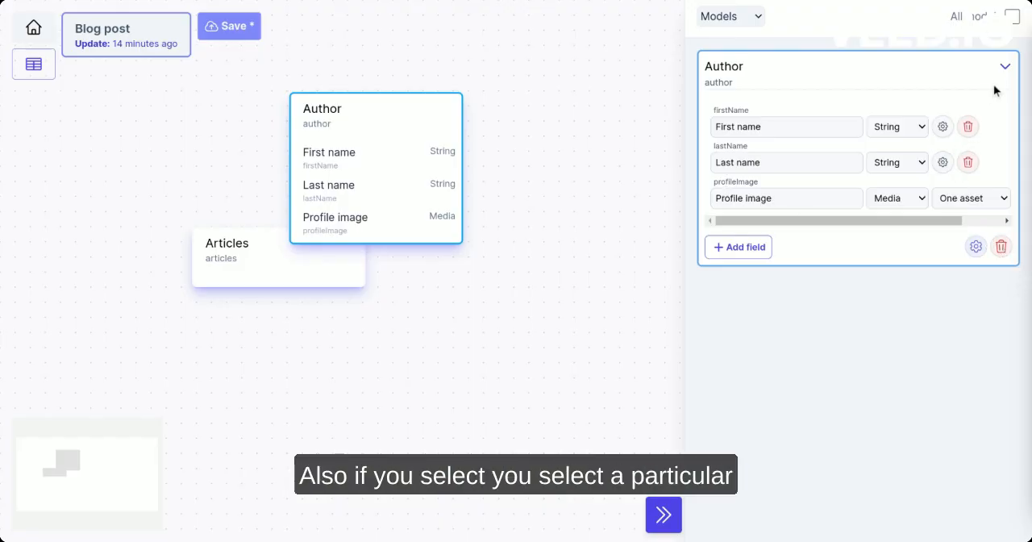
# Show all models in the list again and select Author and Articles in turn to compare their expanded entries
pyautogui.click(239, 283)
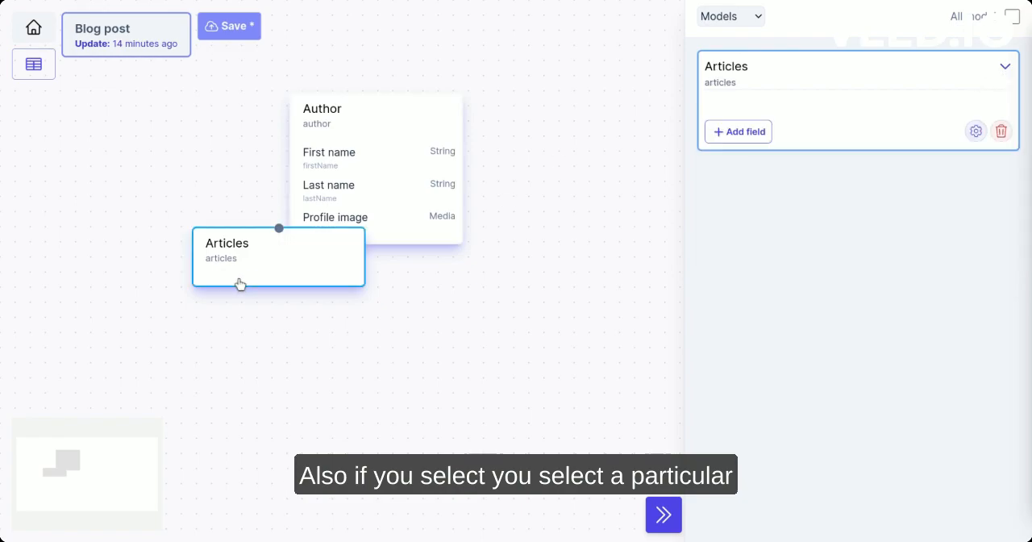
pyautogui.click(1012, 17)
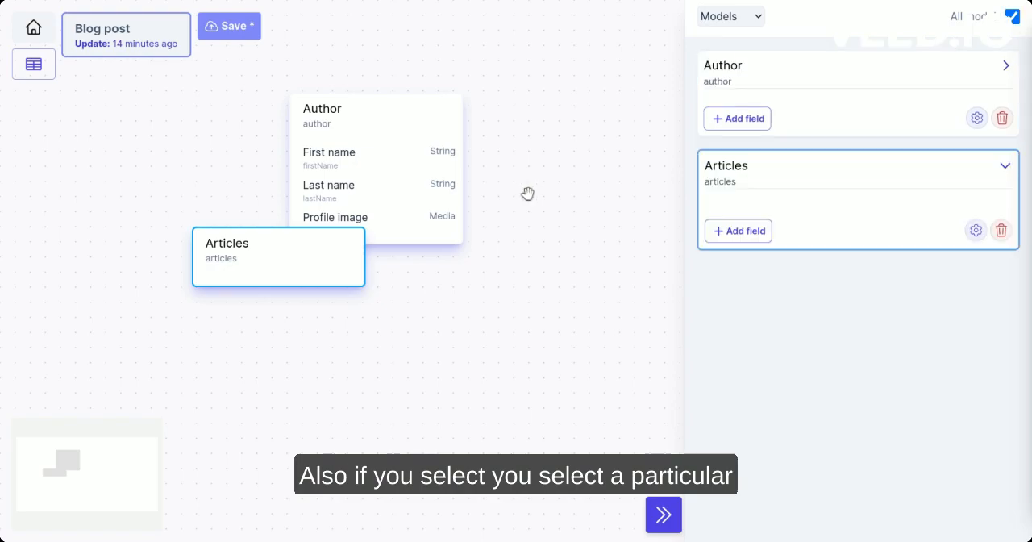
pyautogui.click(343, 208)
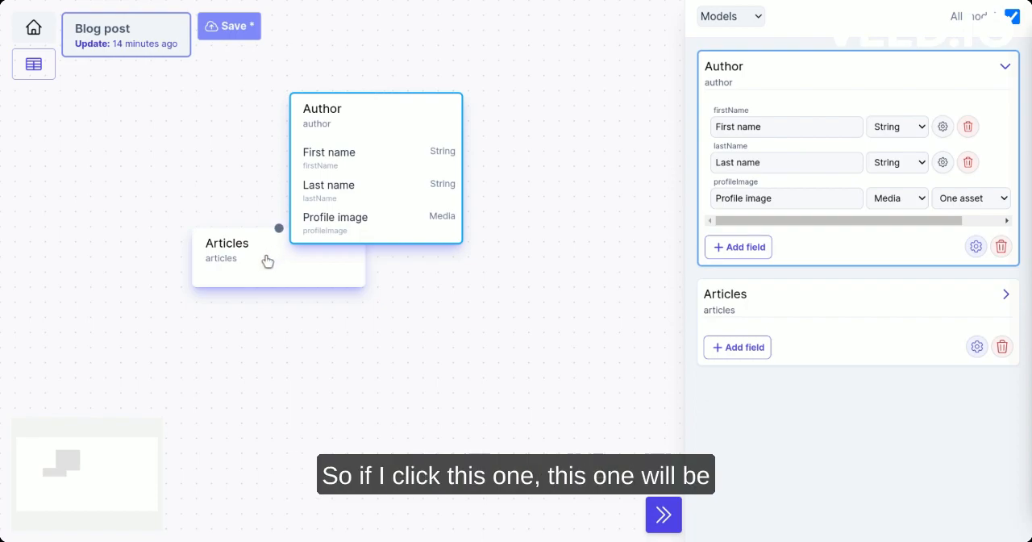
pyautogui.click(230, 264)
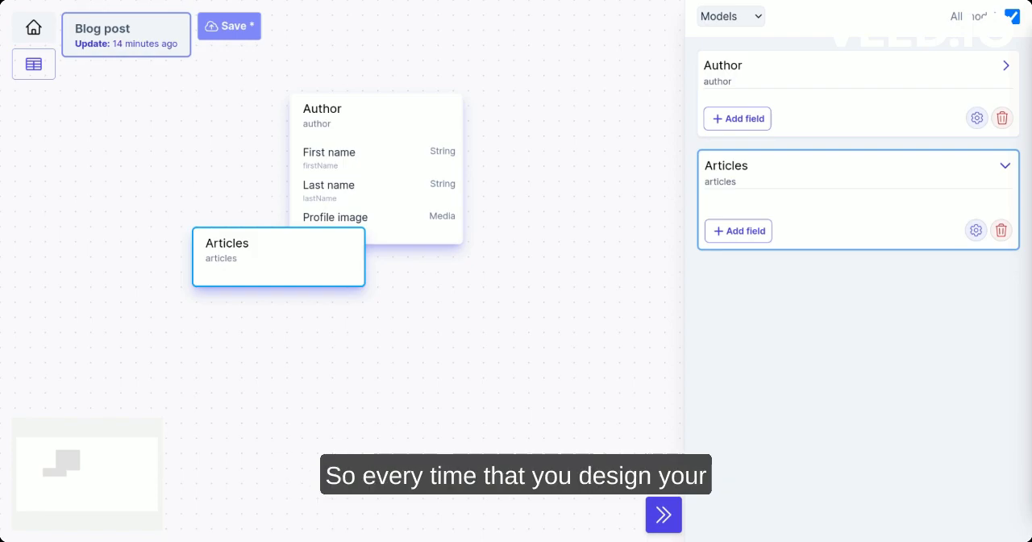
# Move the Articles model below the Author model and save the project with its version history shown
pyautogui.click(719, 50)
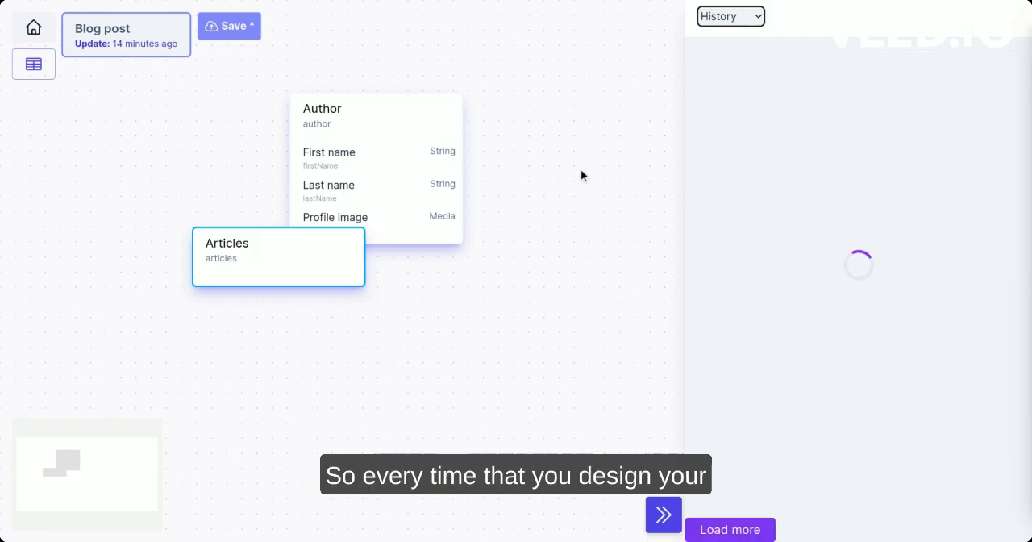
pyautogui.moveTo(288, 258); pyautogui.dragTo(290, 327)
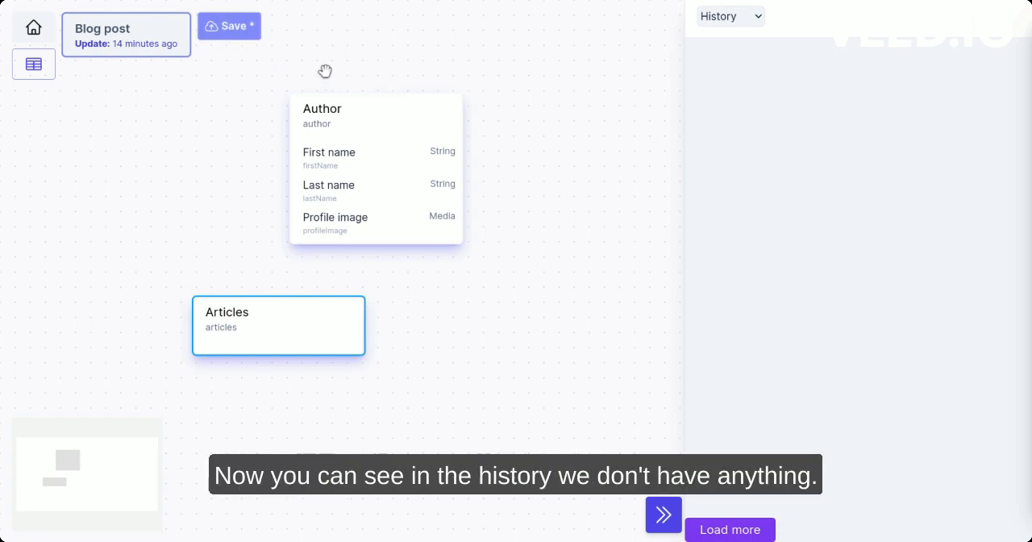
pyautogui.click(251, 39)
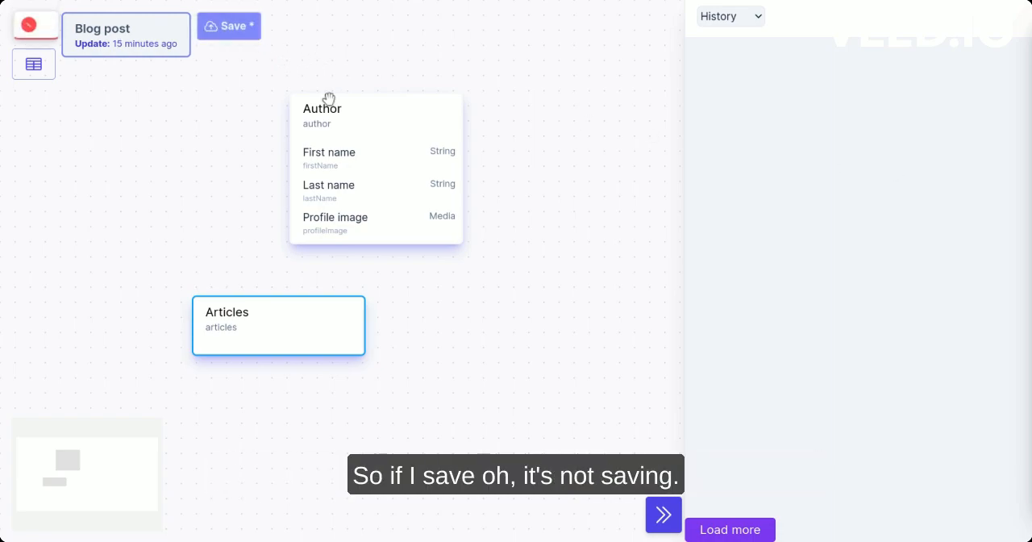
pyautogui.click(235, 31)
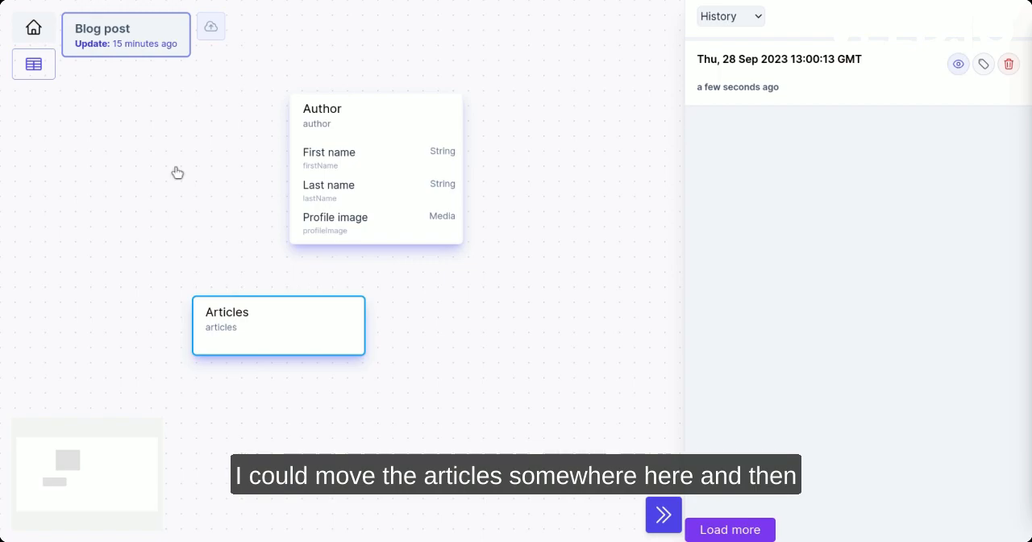
# Move the Articles model to the left of the Author model and save the project as another version
pyautogui.moveTo(239, 312); pyautogui.dragTo(145, 149)
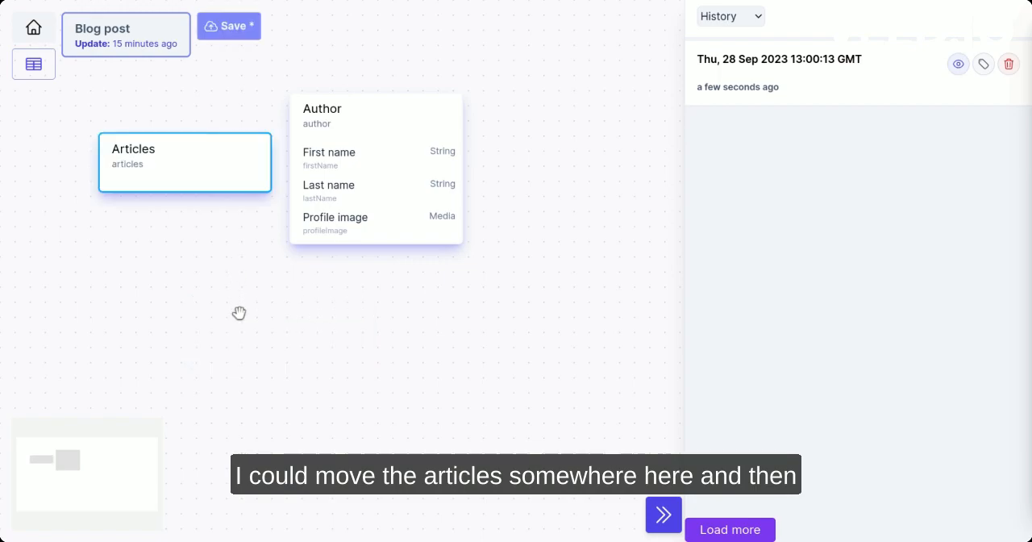
pyautogui.click(234, 30)
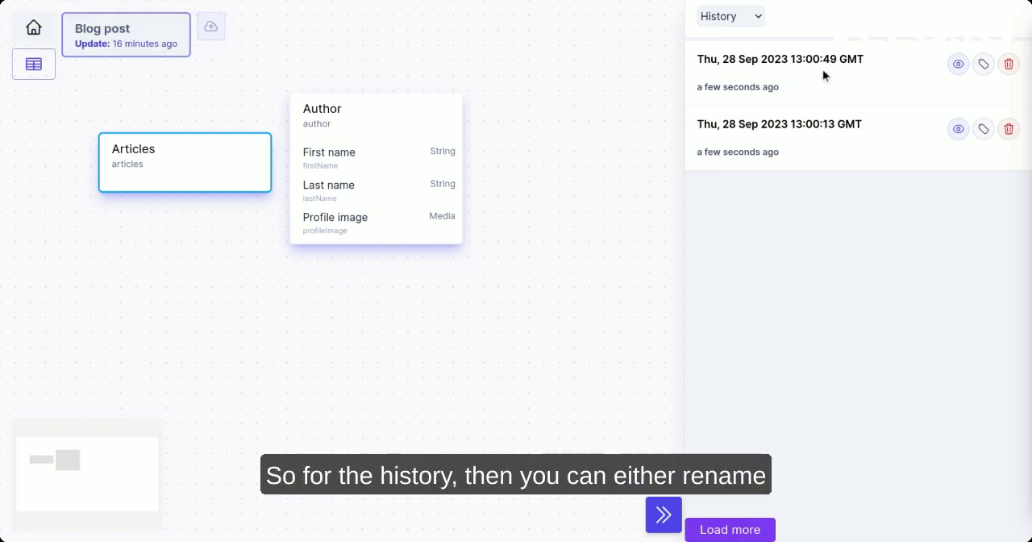
# Change the title of the newest history version to "Ready to deploy"
pyautogui.click(983, 66)
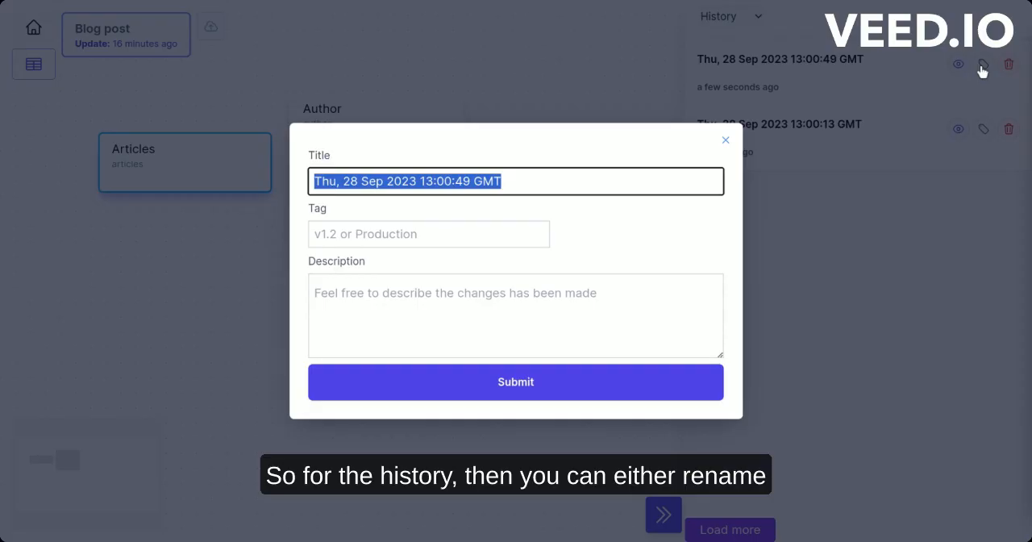
pyautogui.click(532, 181)
pyautogui.moveTo(532, 181); pyautogui.dragTo(315, 180)
pyautogui.write('production')
pyautogui.press('BackSpace')
pyautogui.press('BackSpace')
pyautogui.press('BackSpace')
pyautogui.press('BackSpace')
pyautogui.press('BackSpace')
pyautogui.press('BackSpace')
pyautogui.press('BackSpace')
pyautogui.press('BackSpace')
pyautogui.press('BackSpace')
pyautogui.press('BackSpace')
pyautogui.write('Pr')
pyautogui.press('BackSpace')
pyautogui.press('BackSpace')
pyautogui.write('Ready to deploy')
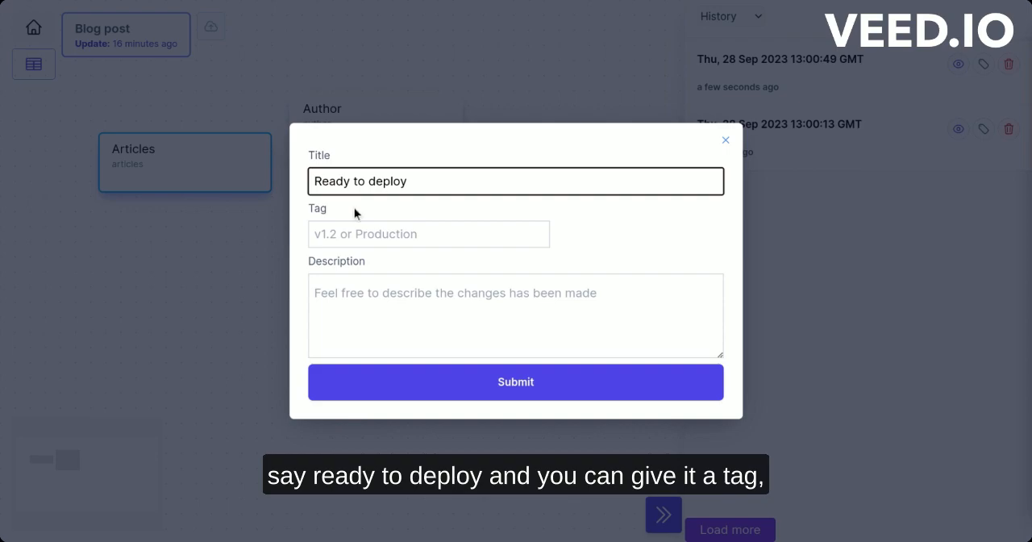
pyautogui.click(419, 231)
pyautogui.write('v')
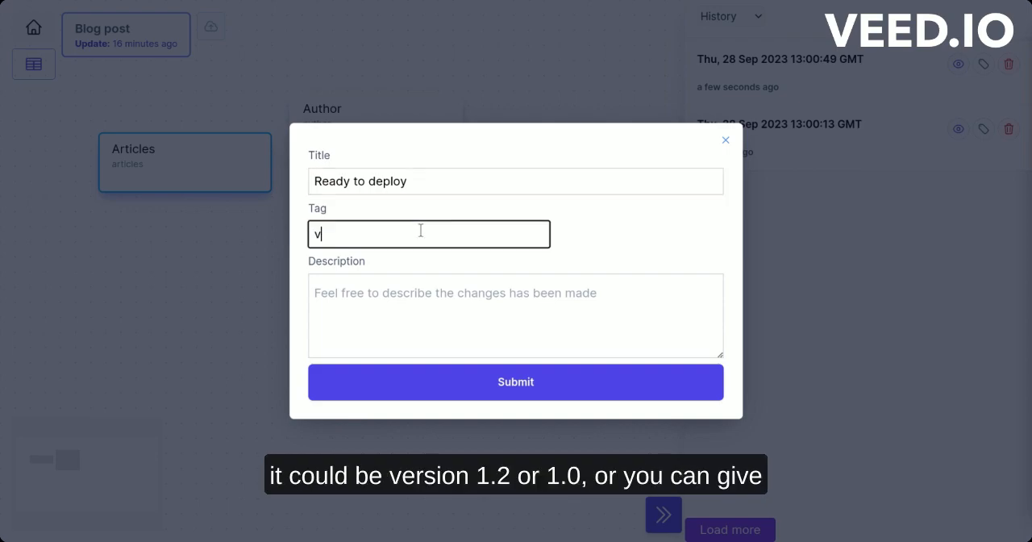
pyautogui.write('1')
pyautogui.press('BackSpace')
pyautogui.write('1.2')
pyautogui.press('BackSpace')
pyautogui.write('0')
pyautogui.press('BackSpace')
pyautogui.press('BackSpace')
pyautogui.press('BackSpace')
pyautogui.press('BackSpace')
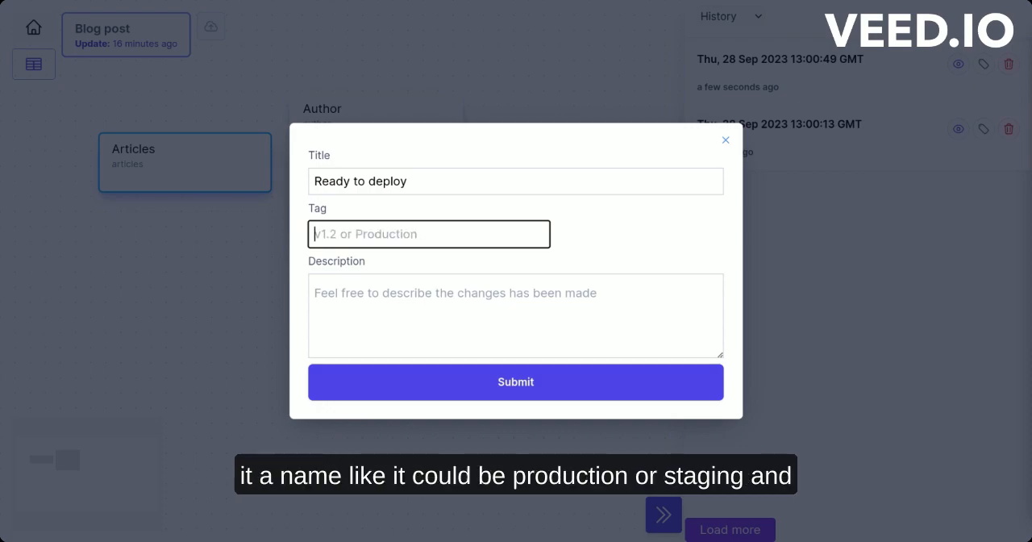
pyautogui.write('product')
pyautogui.press('BackSpace')
pyautogui.press('BackSpace')
pyautogui.press('BackSpace')
pyautogui.press('BackSpace')
pyautogui.press('BackSpace')
pyautogui.press('BackSpace')
pyautogui.press('BackSpace')
# Tag the version as "staging" and submit its details with the description left empty
pyautogui.write('staging')
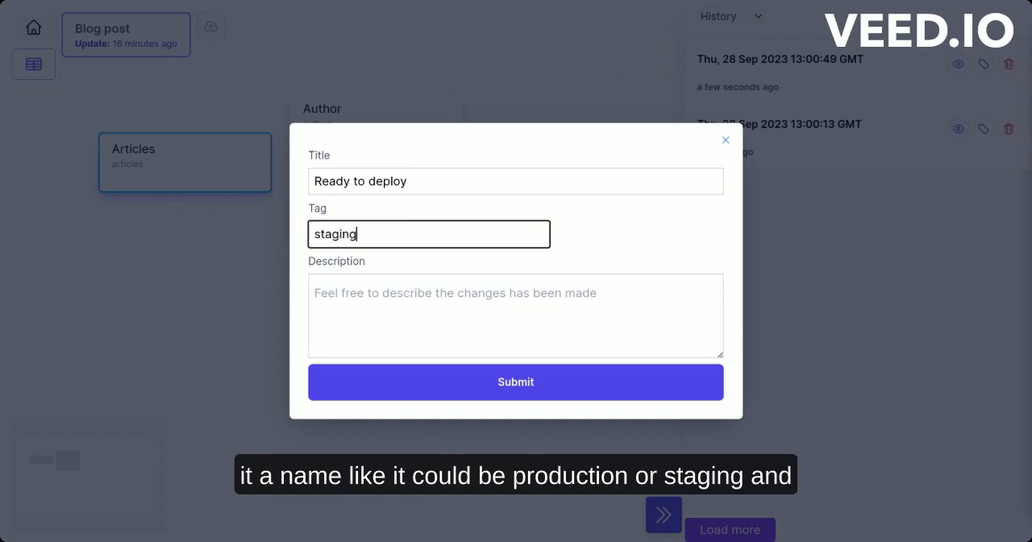
pyautogui.click(479, 305)
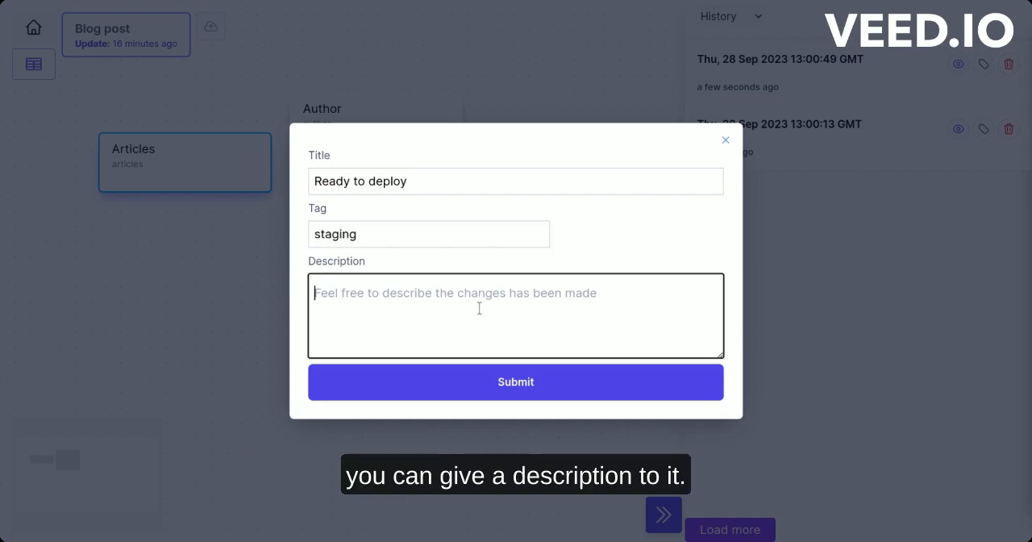
pyautogui.click(494, 381)
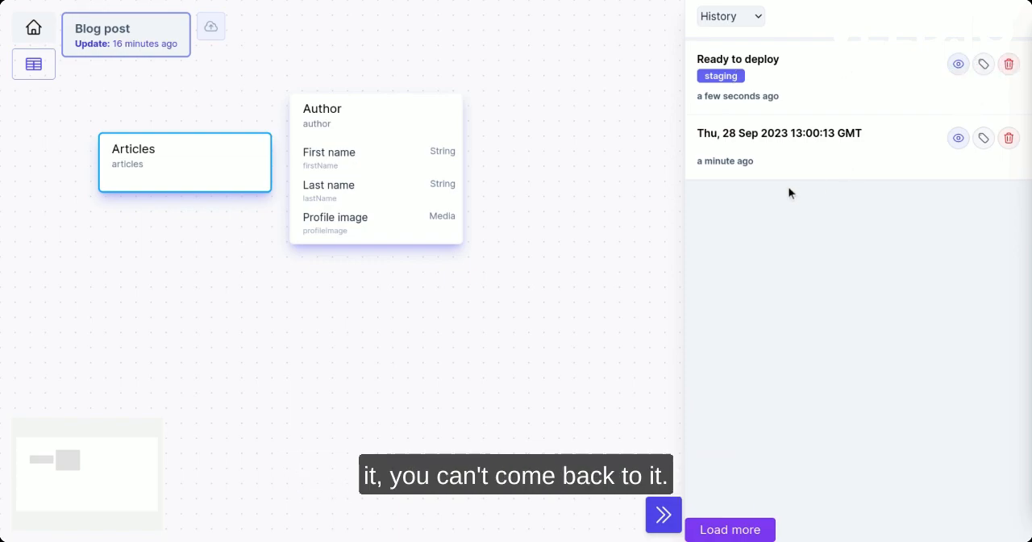
# Preview the "Ready to deploy" version and the older saved version in turn to compare their layouts, ending on the older one
pyautogui.click(958, 66)
pyautogui.click(957, 139)
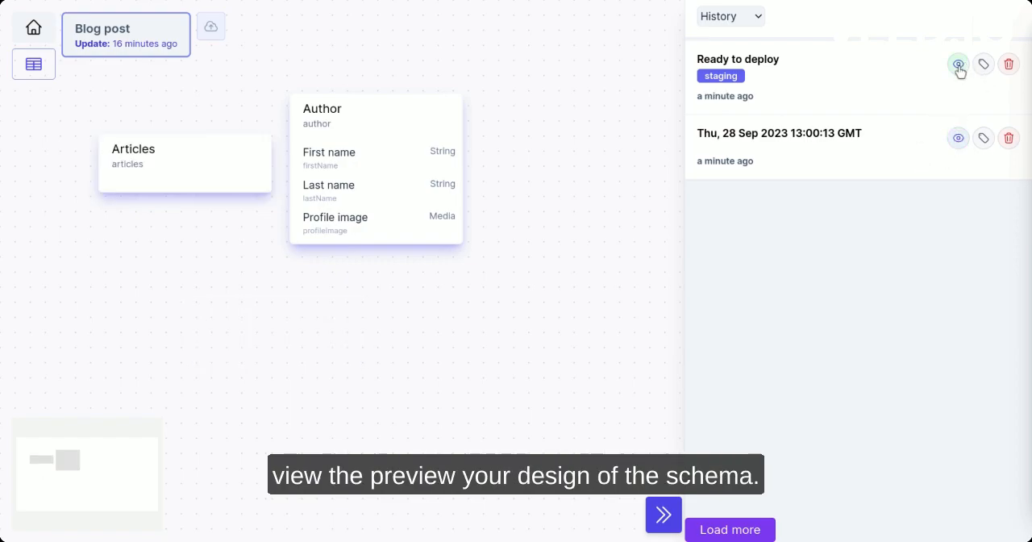
pyautogui.click(958, 139)
pyautogui.click(958, 72)
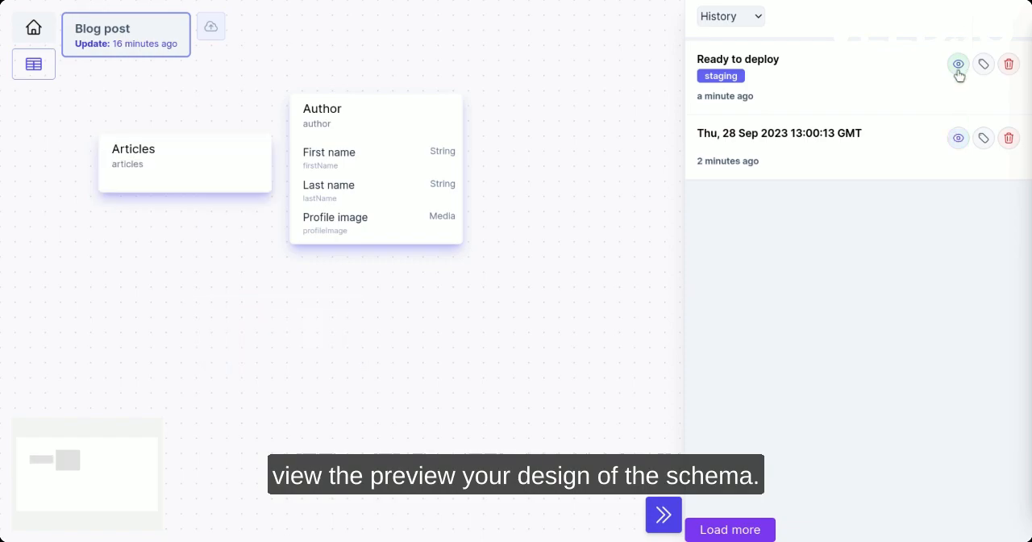
pyautogui.click(958, 139)
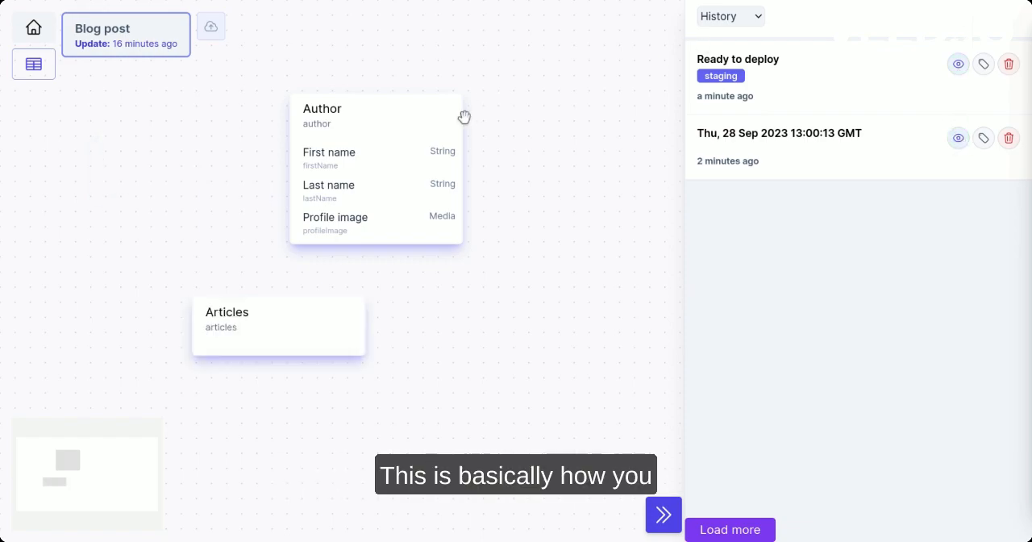